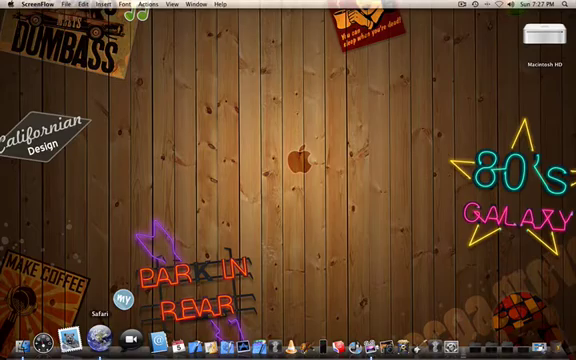
Launch Safari from the Dock and open iPhone Nerd's Tutorials category archive.
left_click(84, 346)
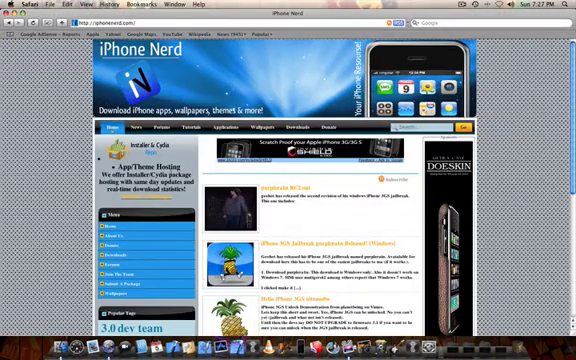
scroll(193, 127, "down", 1)
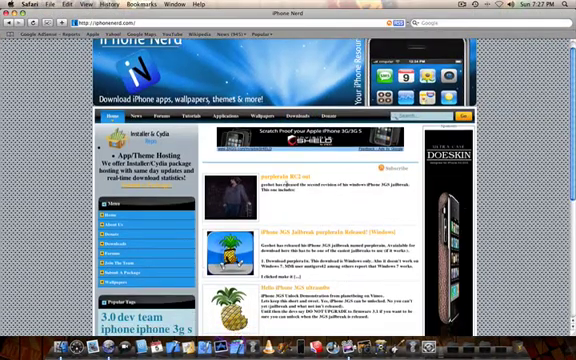
left_click(193, 118)
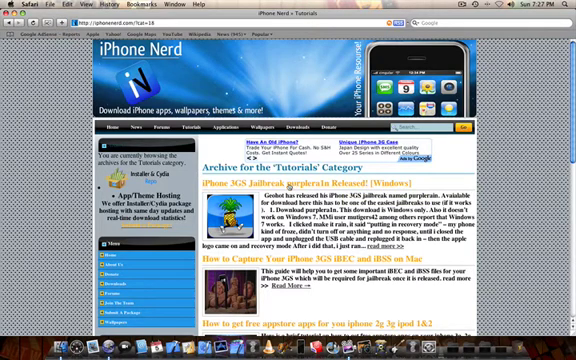
Open the 'iPhone 3GS Jailbreak purplera1n Released' post from the Tutorials list.
left_click(287, 186)
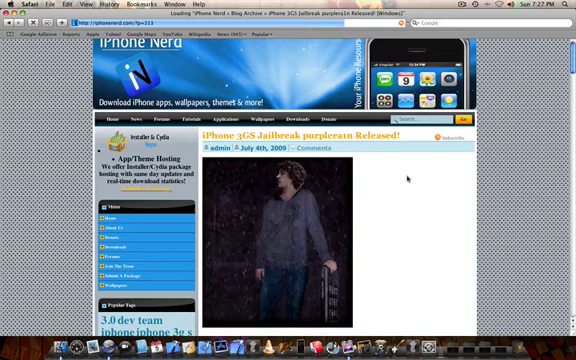
scroll(407, 178, "down", 8)
scroll(407, 178, "down", 2)
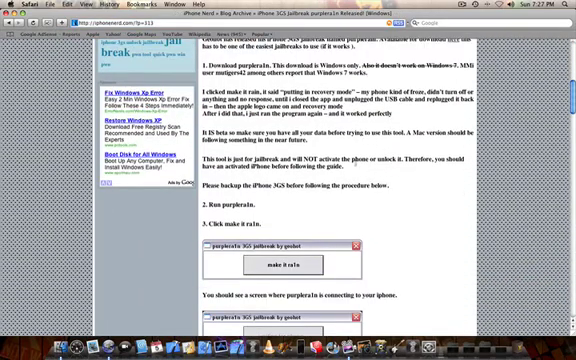
scroll(355, 165, "down", 4)
scroll(355, 165, "down", 3)
scroll(383, 175, "down", 5)
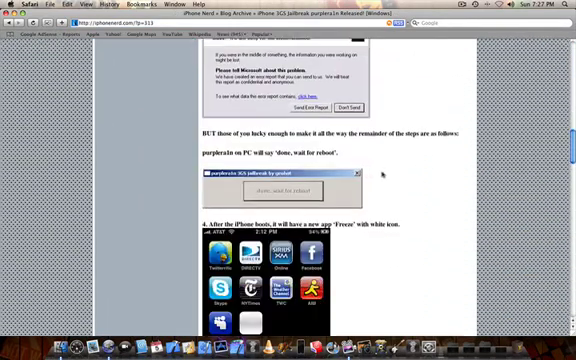
scroll(383, 175, "down", 6)
scroll(368, 171, "down", 3)
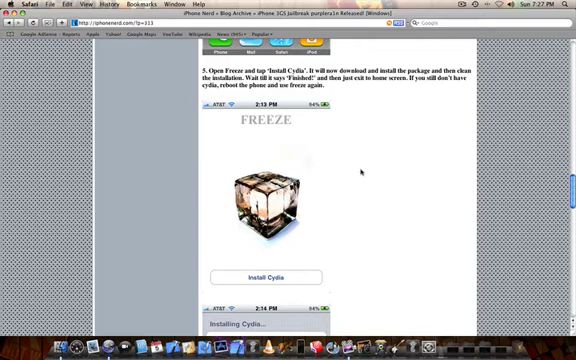
scroll(364, 172, "down", 5)
scroll(364, 172, "down", 4)
scroll(358, 170, "down", 3)
scroll(358, 170, "down", 5)
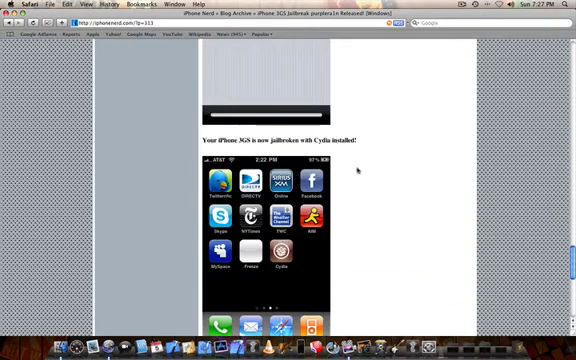
scroll(358, 170, "down", 4)
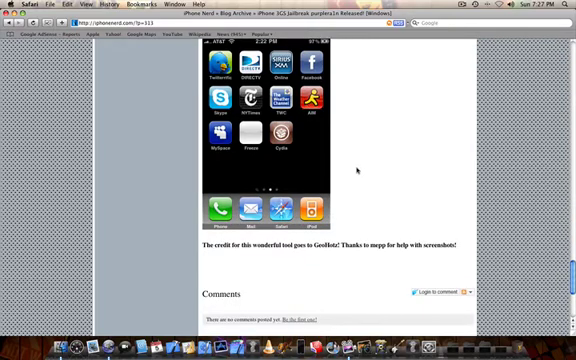
scroll(358, 170, "up", 5)
scroll(358, 170, "up", 6)
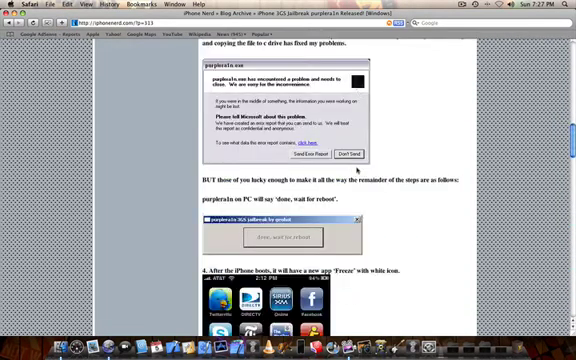
scroll(358, 170, "up", 8)
scroll(358, 170, "down", 3)
scroll(358, 170, "down", 1)
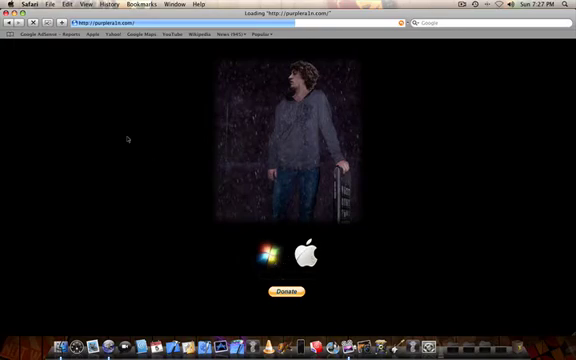
Go back from purplera1n.com to the iPhone Nerd jailbreak article.
left_click(8, 22)
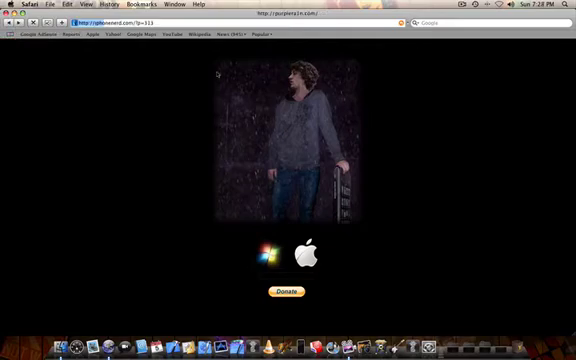
scroll(279, 131, "down", 10)
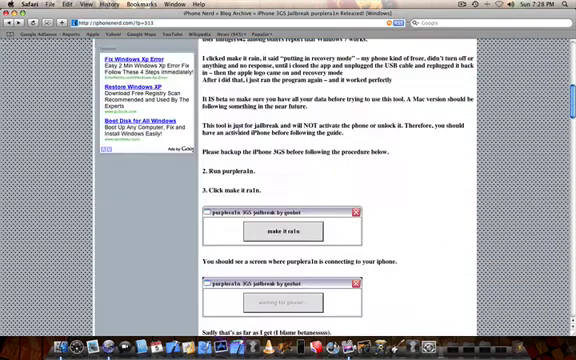
scroll(279, 131, "down", 10)
scroll(279, 131, "down", 10)
scroll(279, 131, "down", 8)
scroll(279, 131, "down", 8)
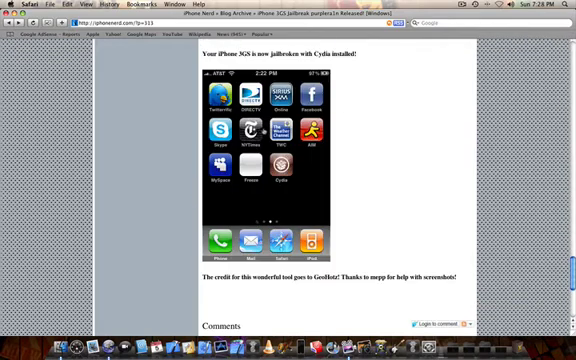
scroll(279, 131, "down", 5)
scroll(279, 131, "up", 3)
scroll(258, 128, "up", 6)
scroll(258, 128, "down", 4)
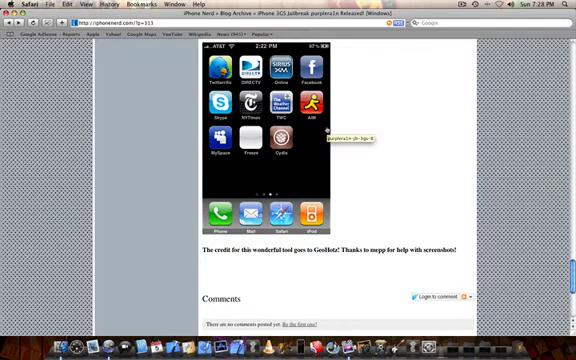
scroll(161, 122, "up", 10)
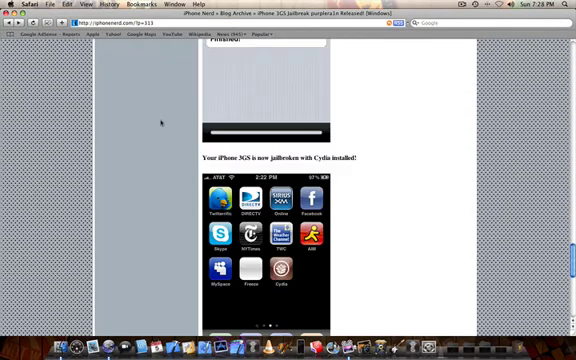
scroll(161, 122, "up", 10)
scroll(161, 122, "up", 10)
scroll(161, 122, "up", 10)
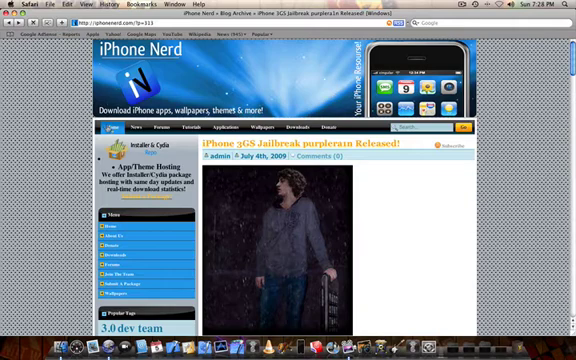
Load the iphonenerd.com home page with the Cmd+Left shortcut.
key("super+Left")
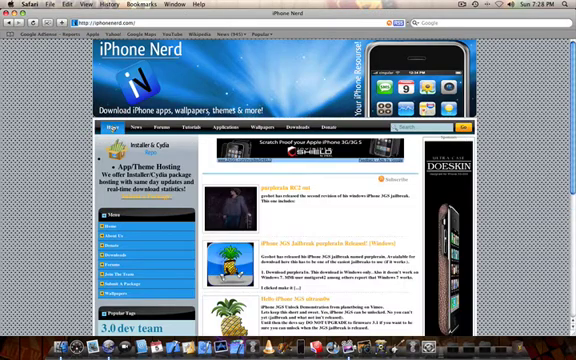